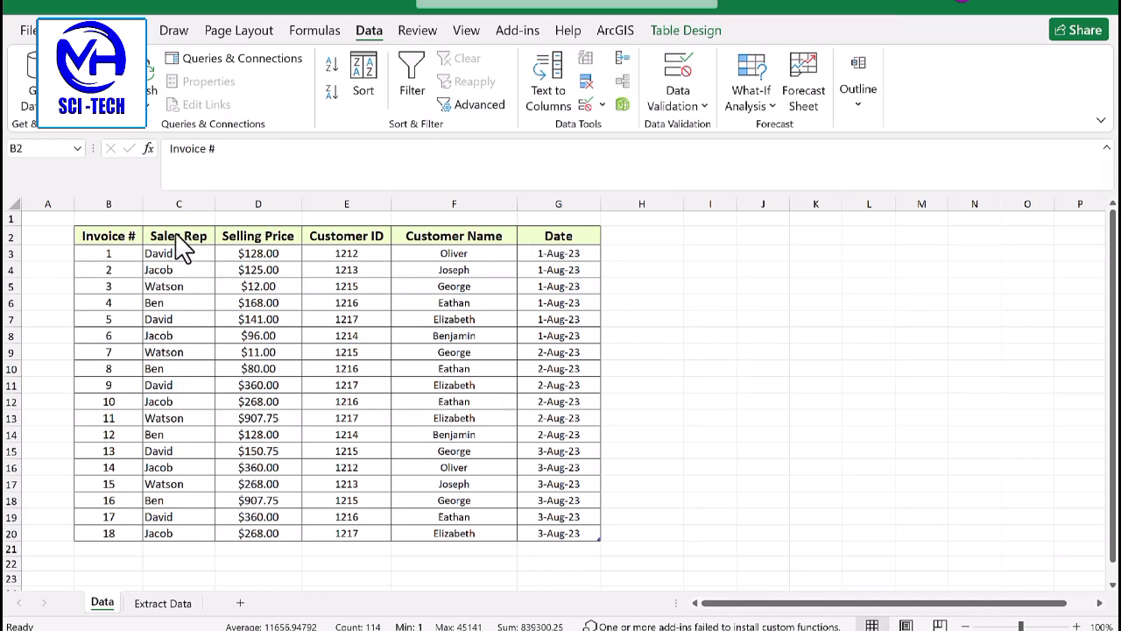
Turn on filtering for the invoice table on the Data sheet
key("ctrl+a")
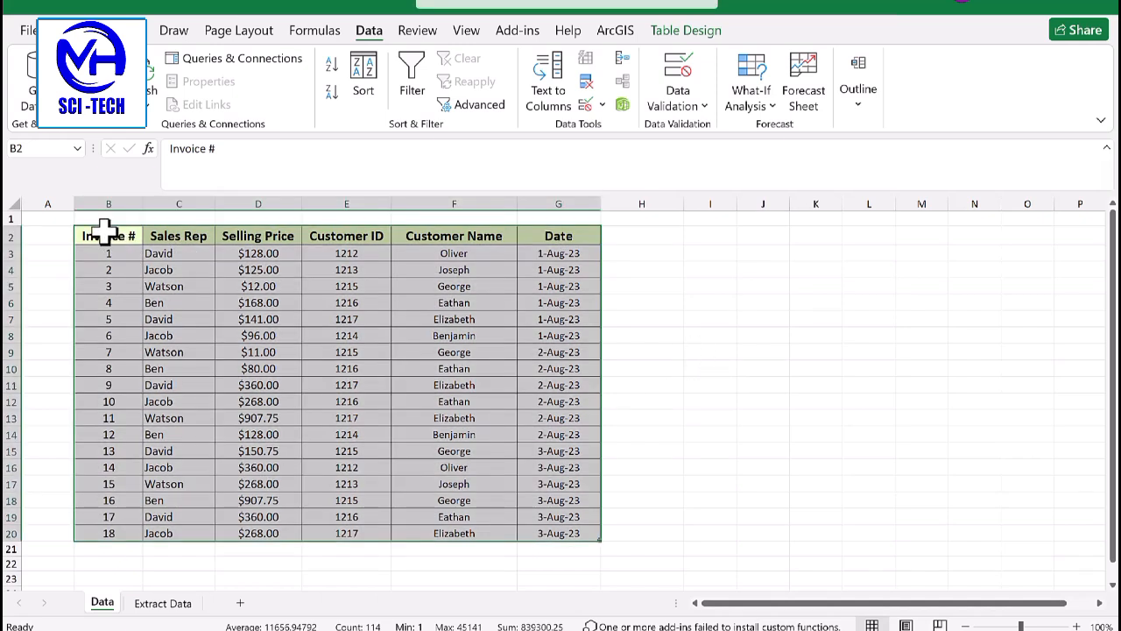
left_click(408, 79)
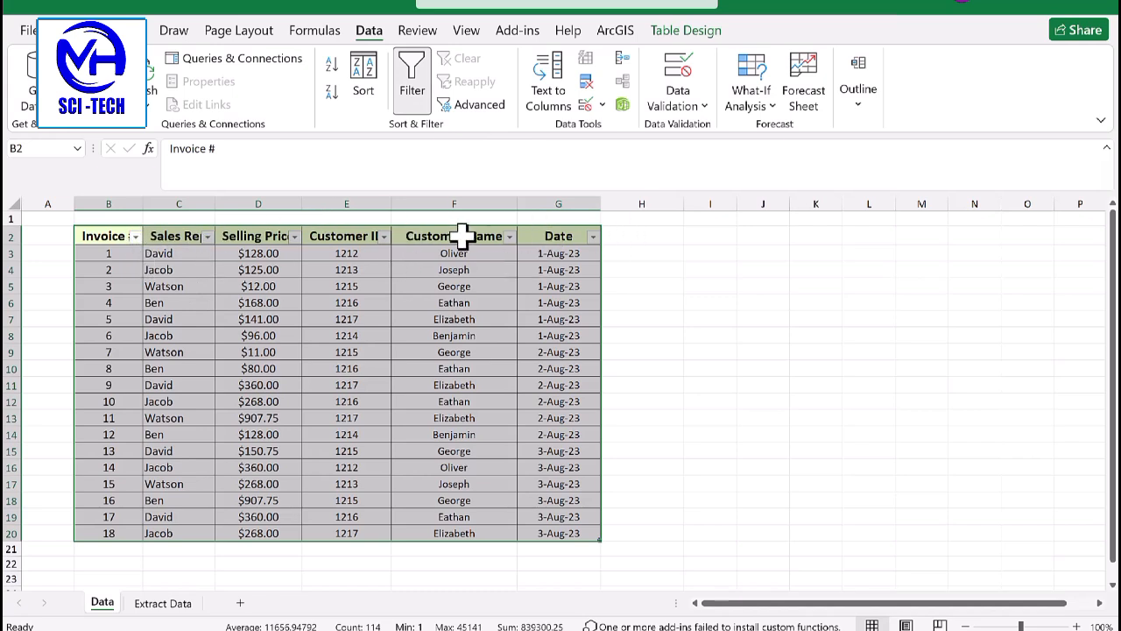
Filter the Sales Rep column to show only the first listed sales rep's invoices
left_click(208, 237)
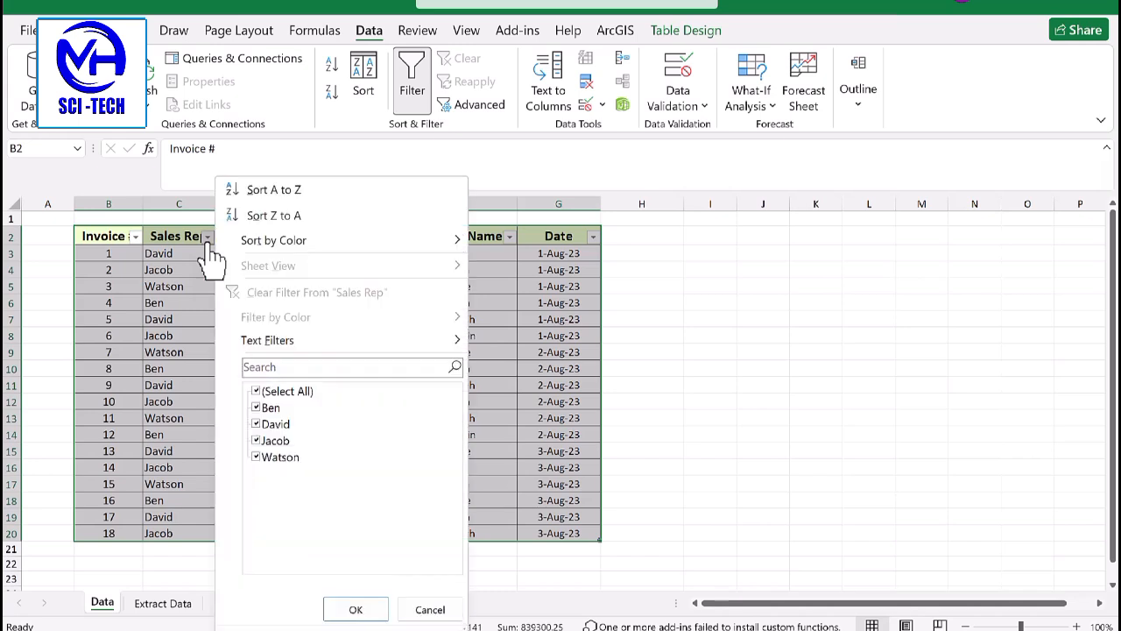
left_click(256, 424)
left_click(257, 441)
left_click(258, 456)
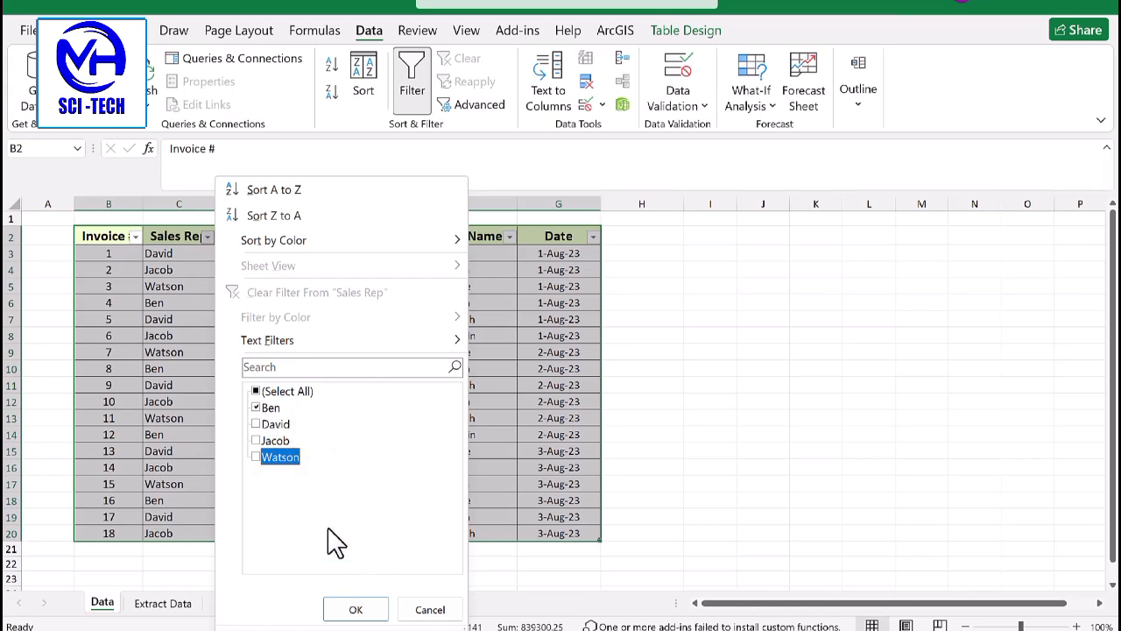
left_click(361, 609)
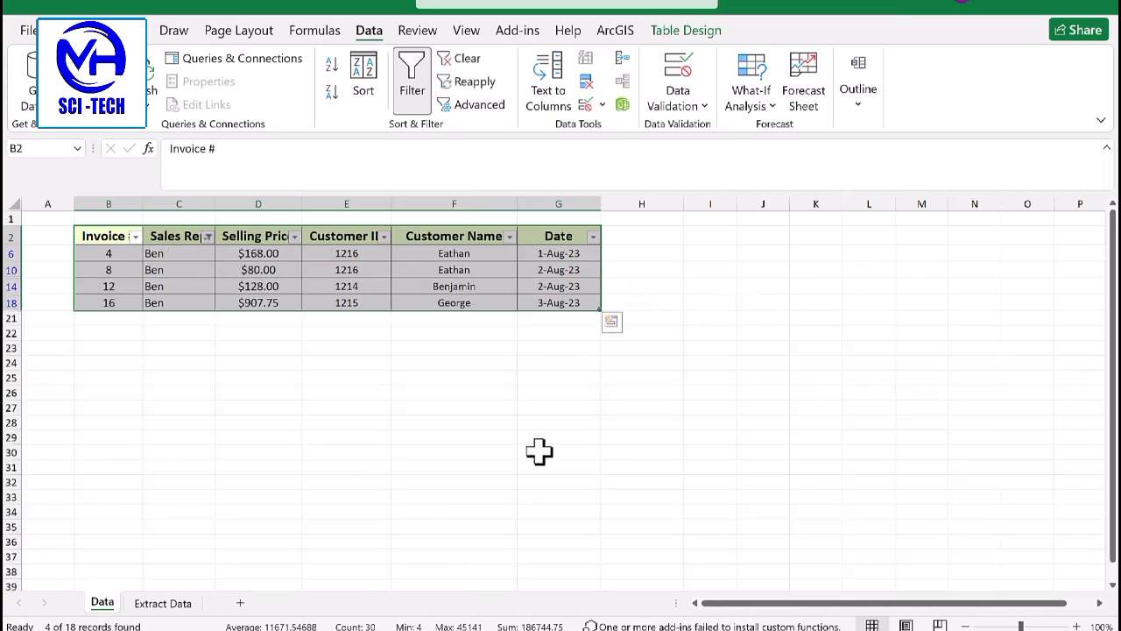
left_click(405, 407)
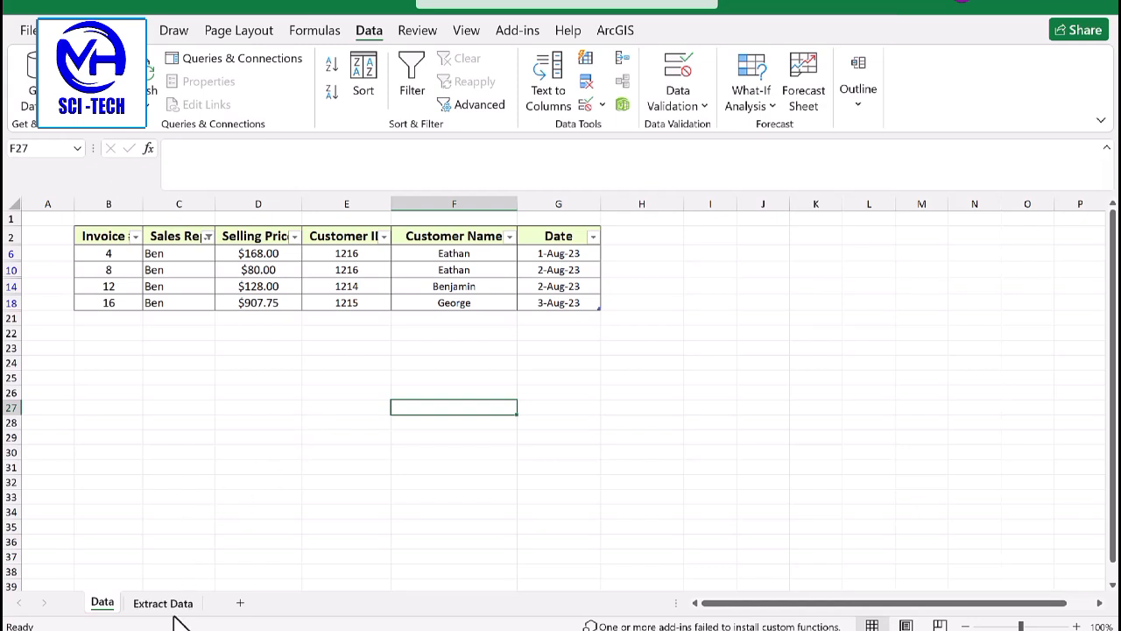
Restore all sales reps in the Sales Rep column's filter
left_click(207, 238)
left_click(263, 392)
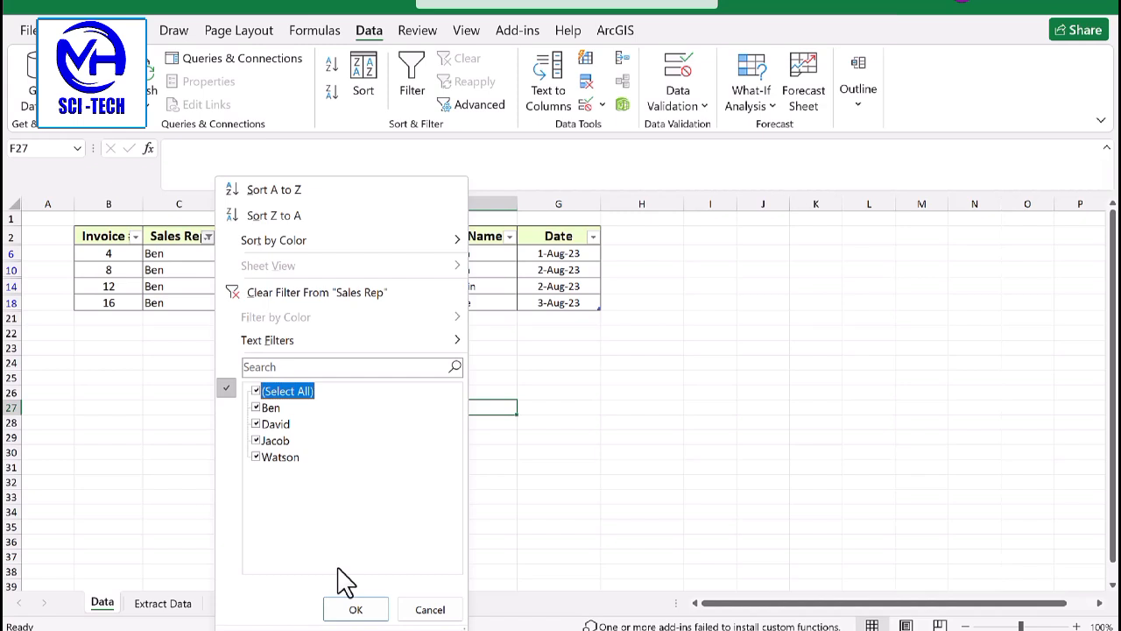
left_click(356, 609)
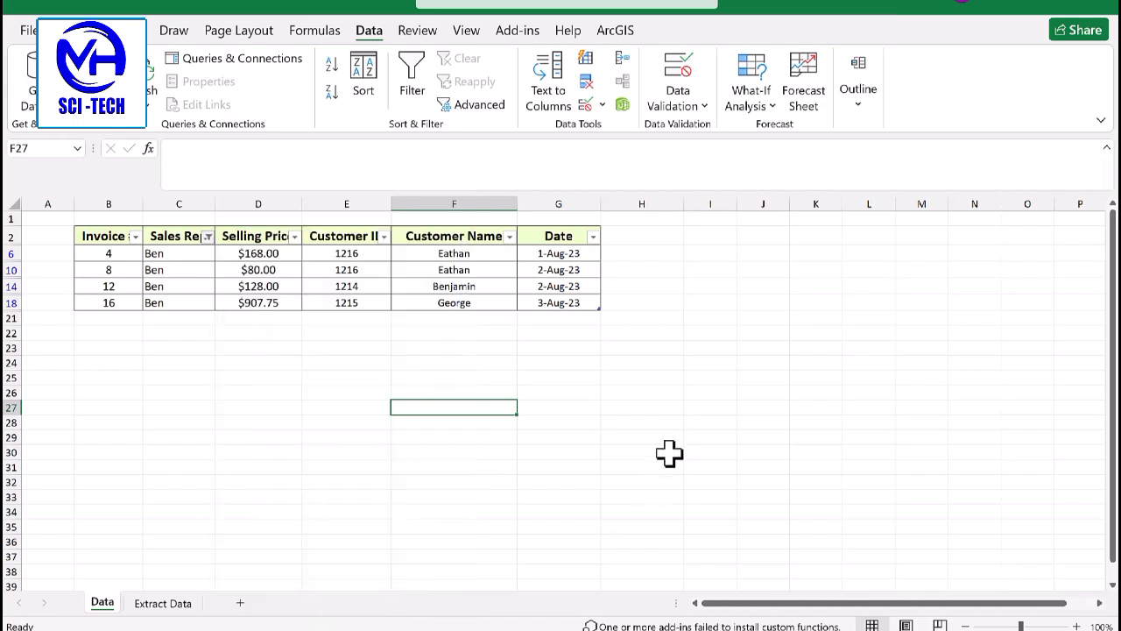
Select the invoice table B2:G20 on the Data sheet and check its table design settings
left_click(147, 604)
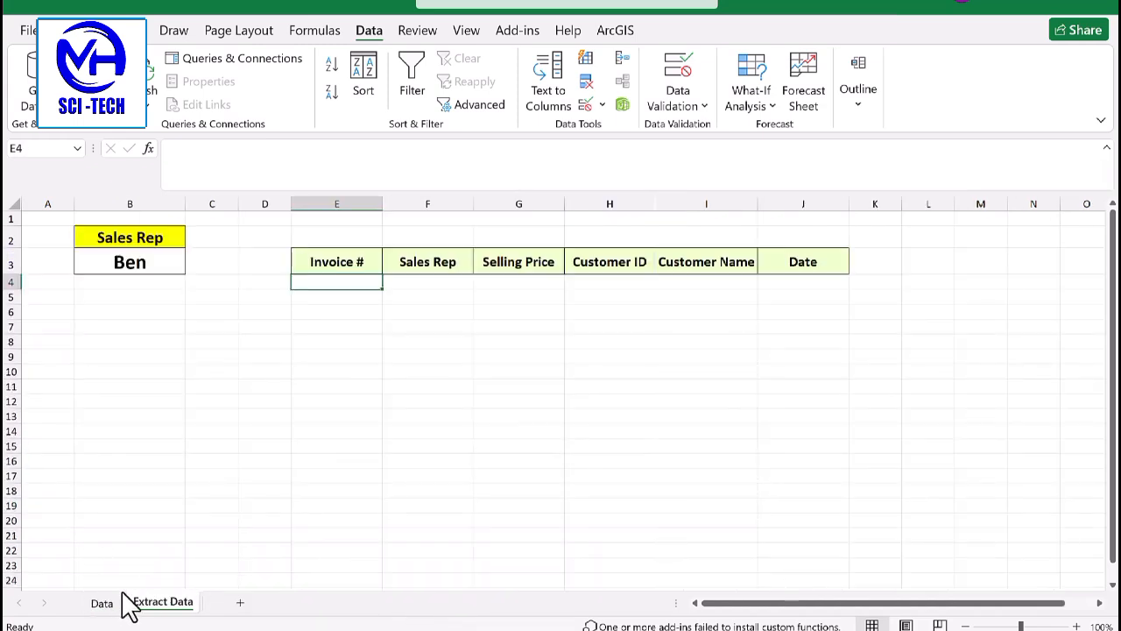
left_click(106, 602)
left_click_drag(110, 235, 565, 532)
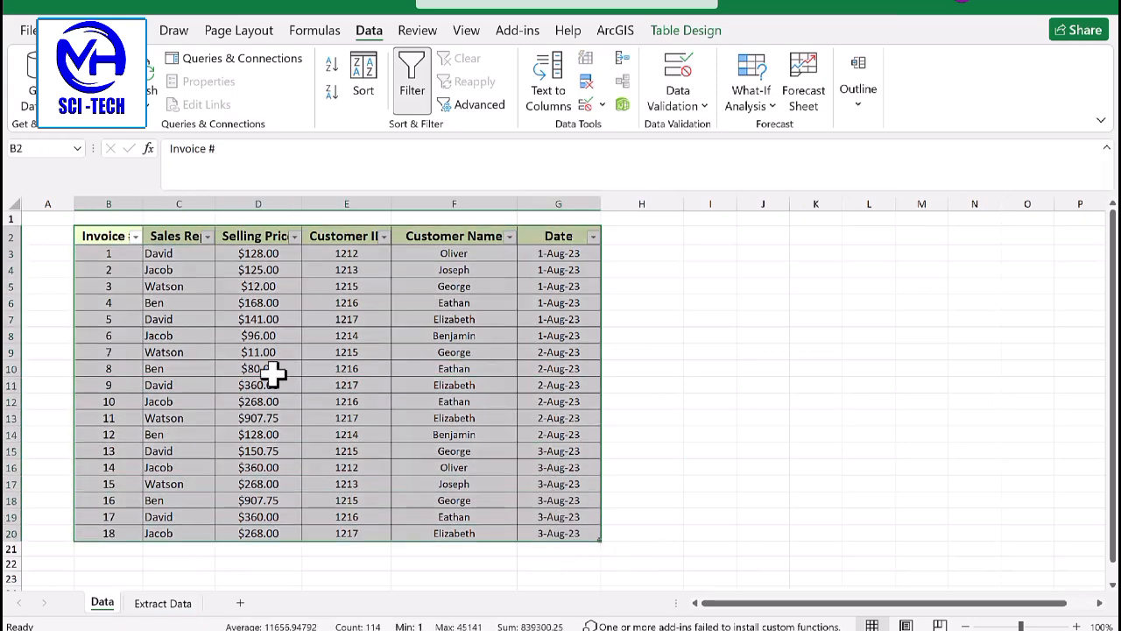
left_click(706, 32)
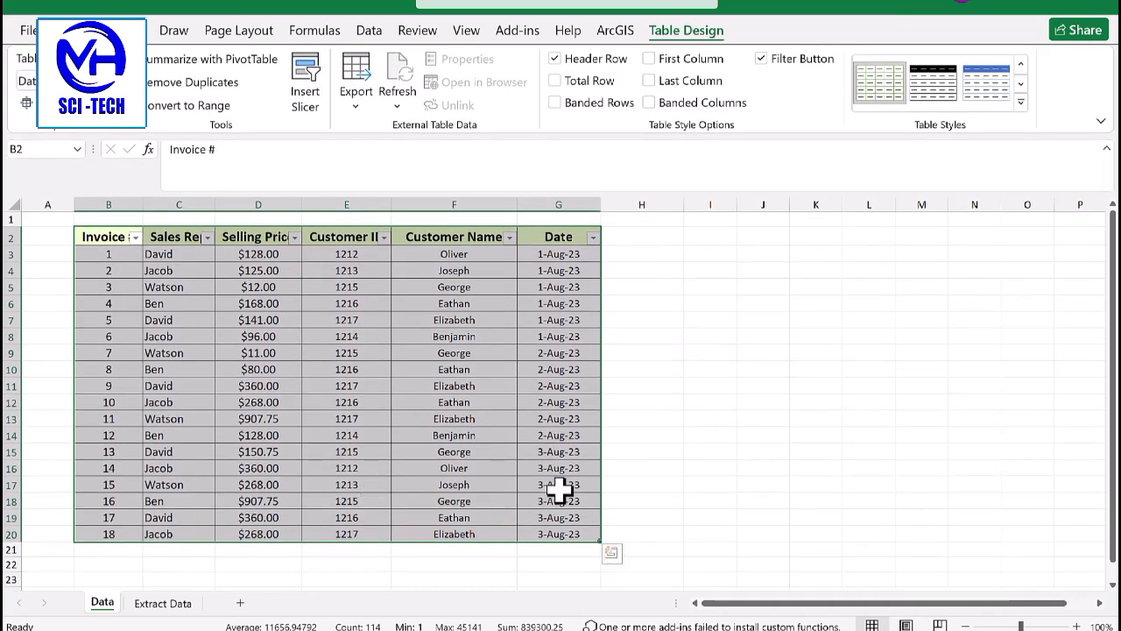
left_click(749, 470)
Examine the Sales Rep heading and selection list in B2:B3 and the output area below the headers on the Extract Data sheet
left_click(158, 604)
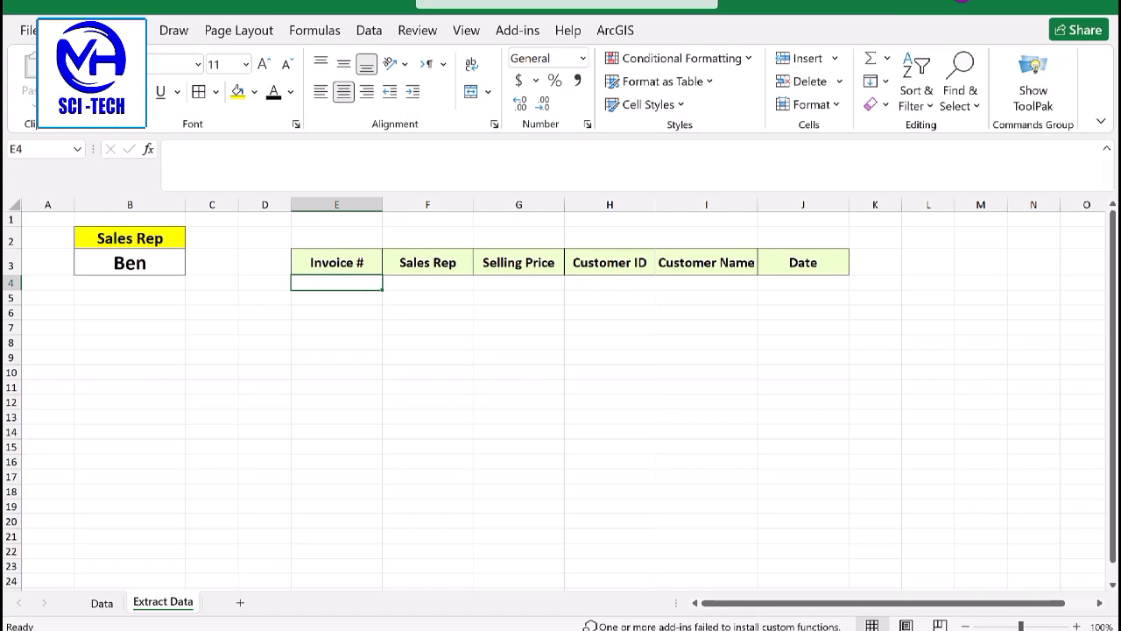
left_click(123, 235)
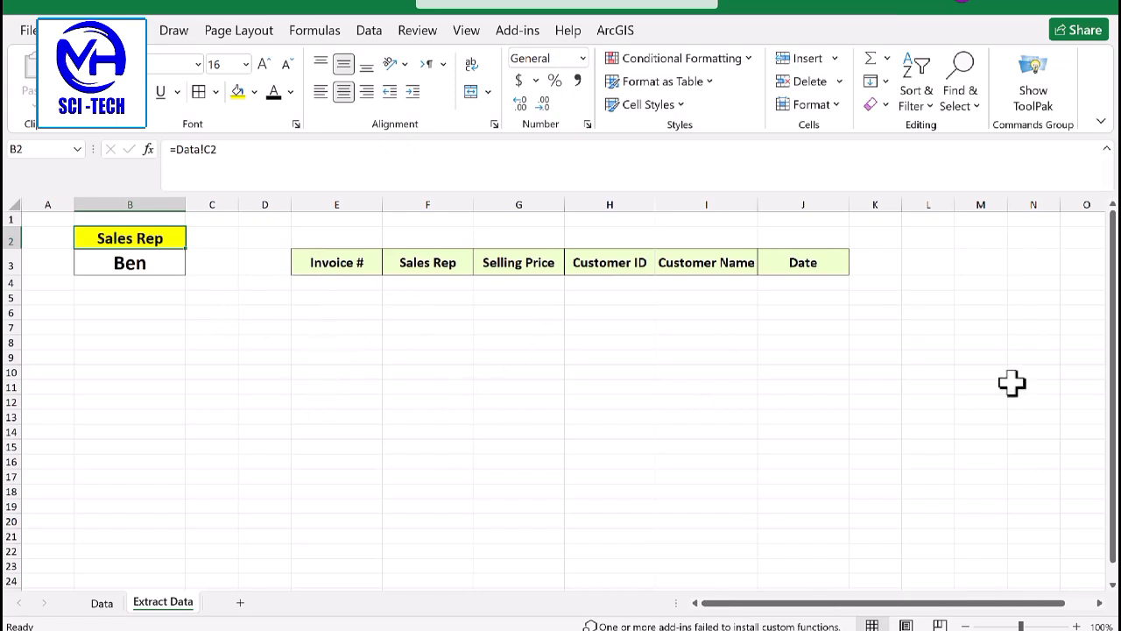
left_click(131, 261)
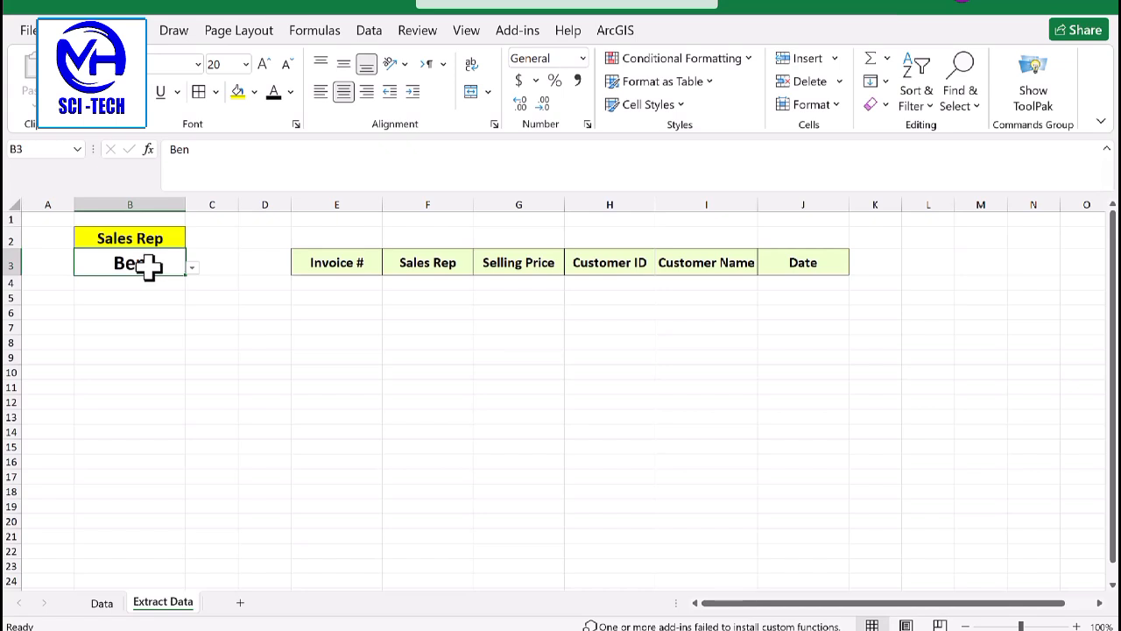
left_click(194, 269)
left_click(195, 269)
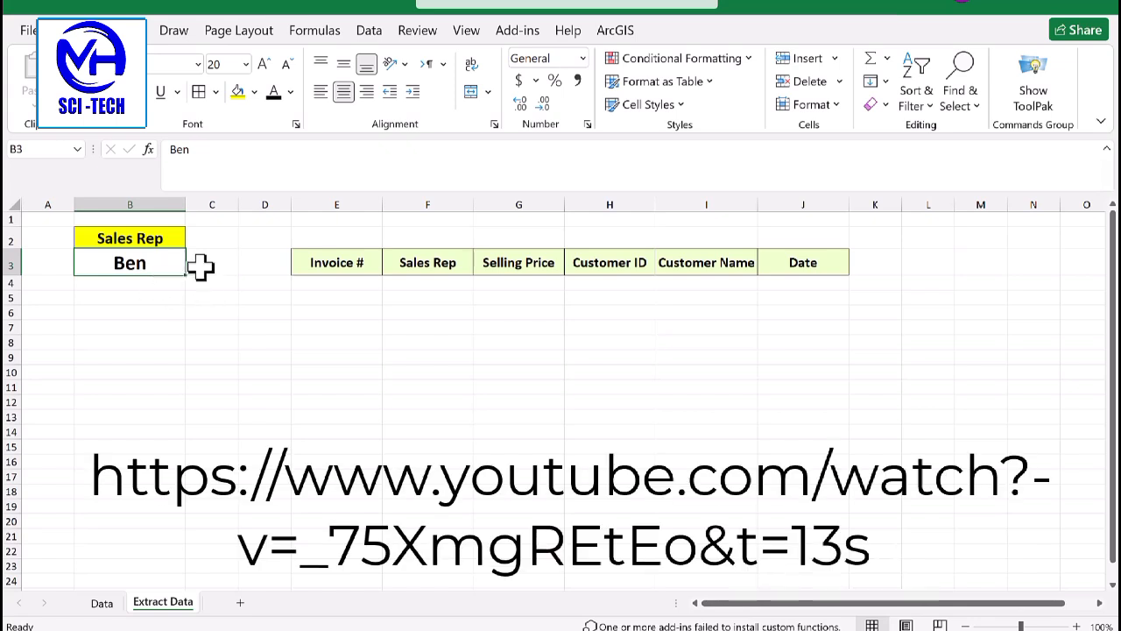
left_click(341, 280)
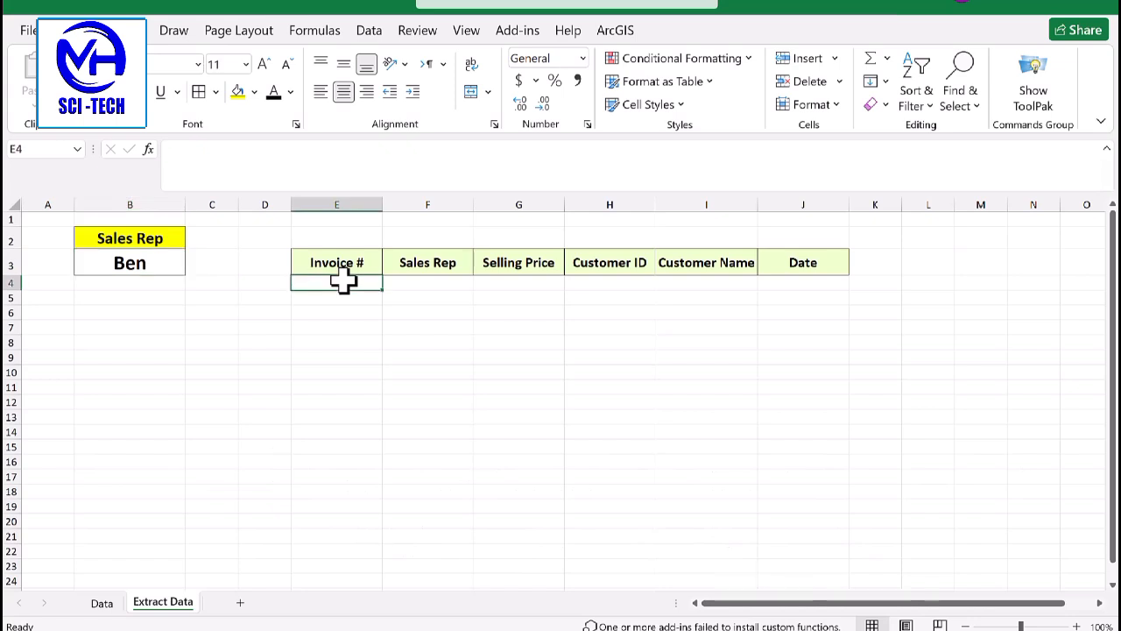
left_click_drag(333, 283, 788, 322)
left_click(525, 477)
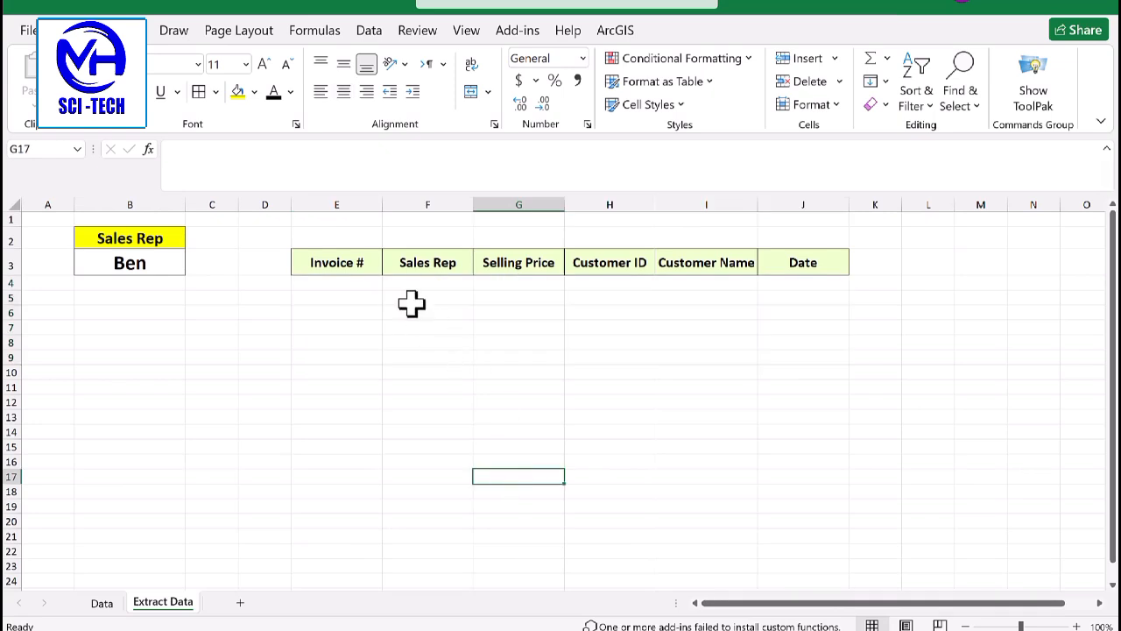
Start a FILTER formula in cell E4 of the Extract Data sheet with the Data table as its array
left_click(353, 282)
type("=")
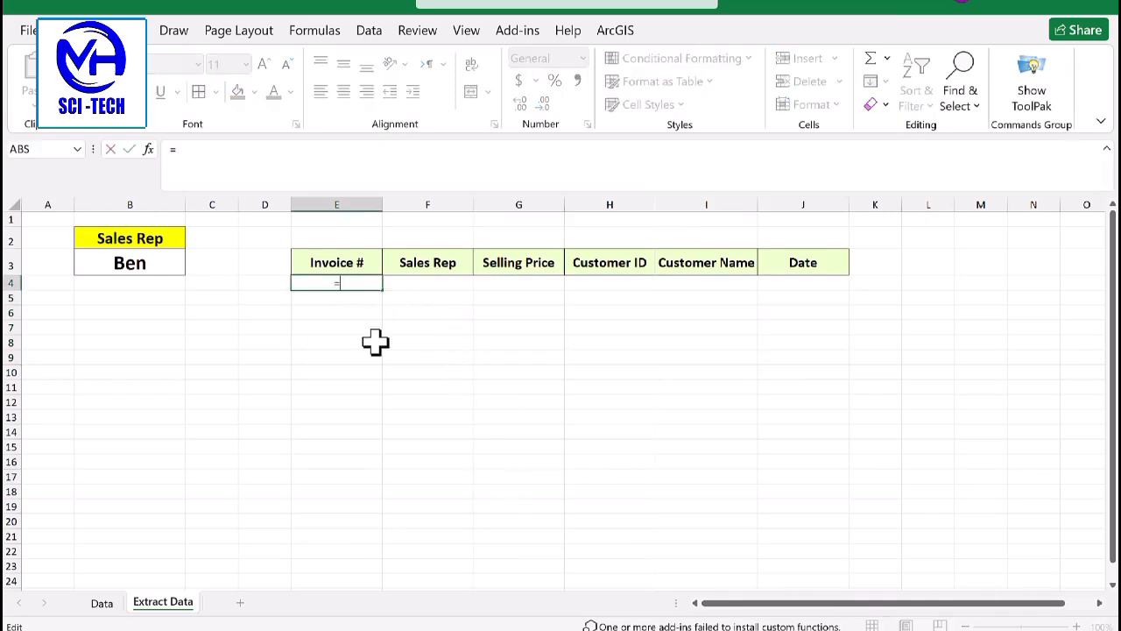
type("filter")
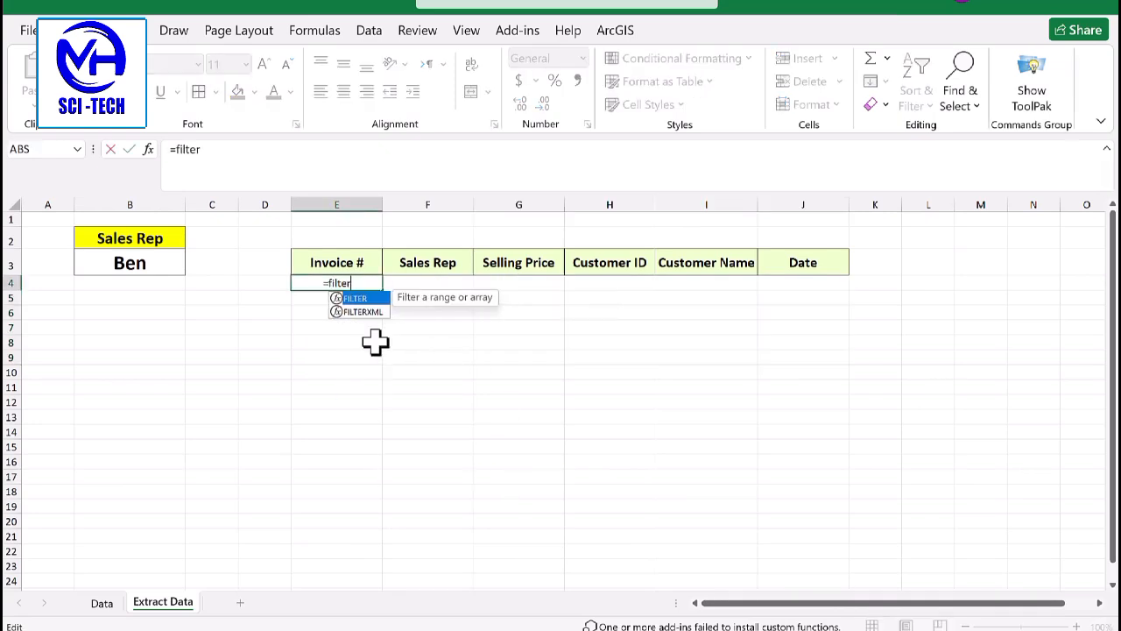
double_click(355, 298)
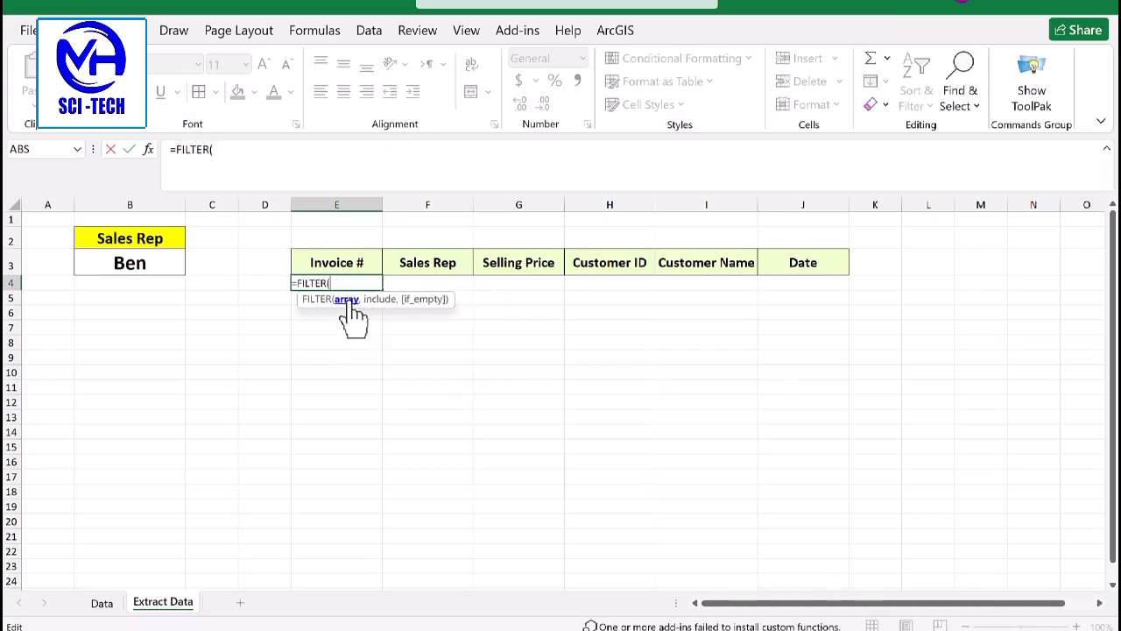
type("data")
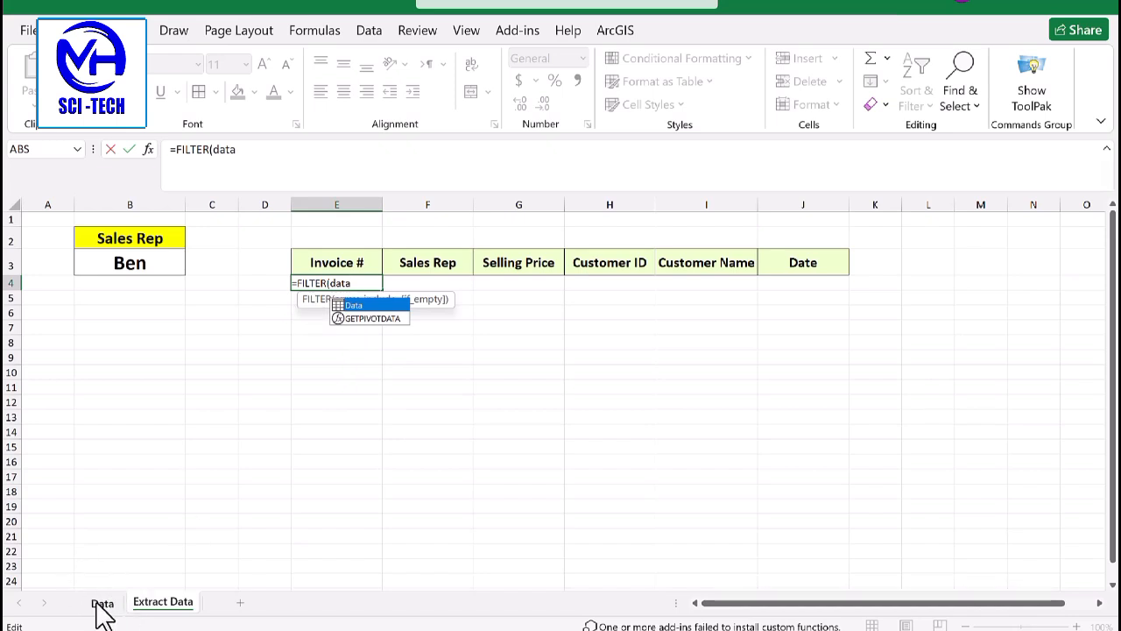
double_click(351, 306)
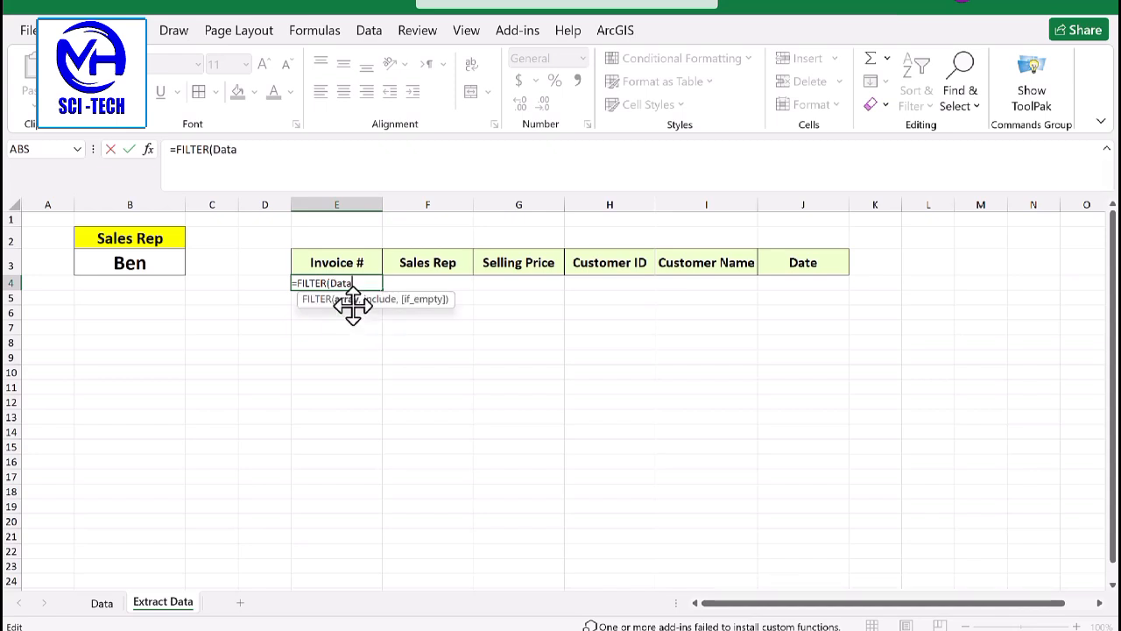
Add Data[Sales Rep]=B3 as the FILTER formula's include condition
type(",dat")
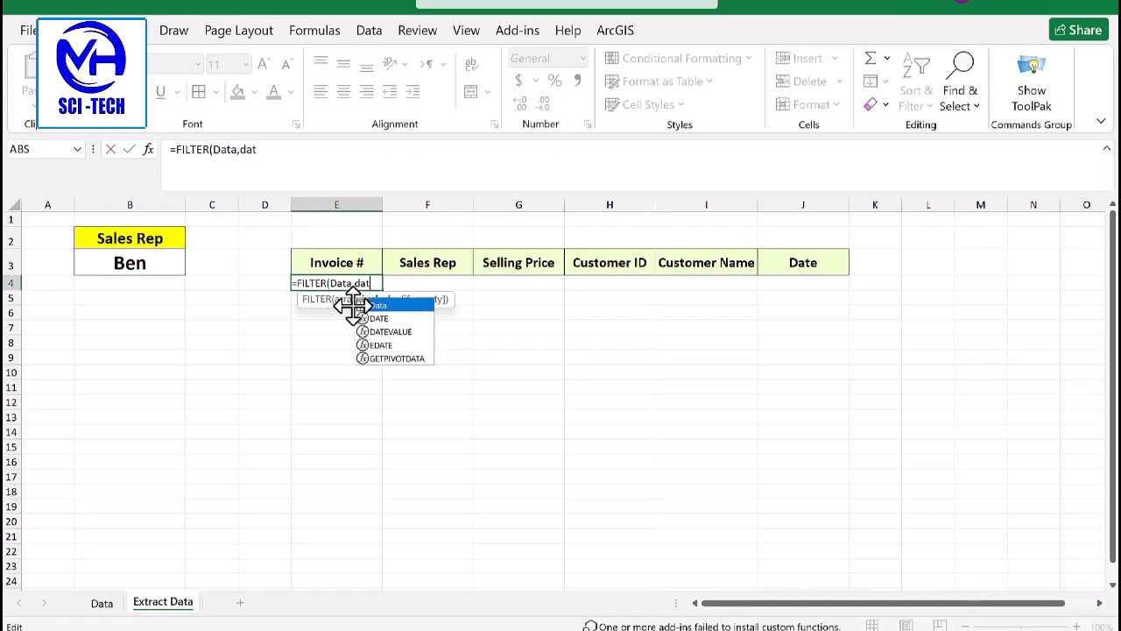
double_click(386, 304)
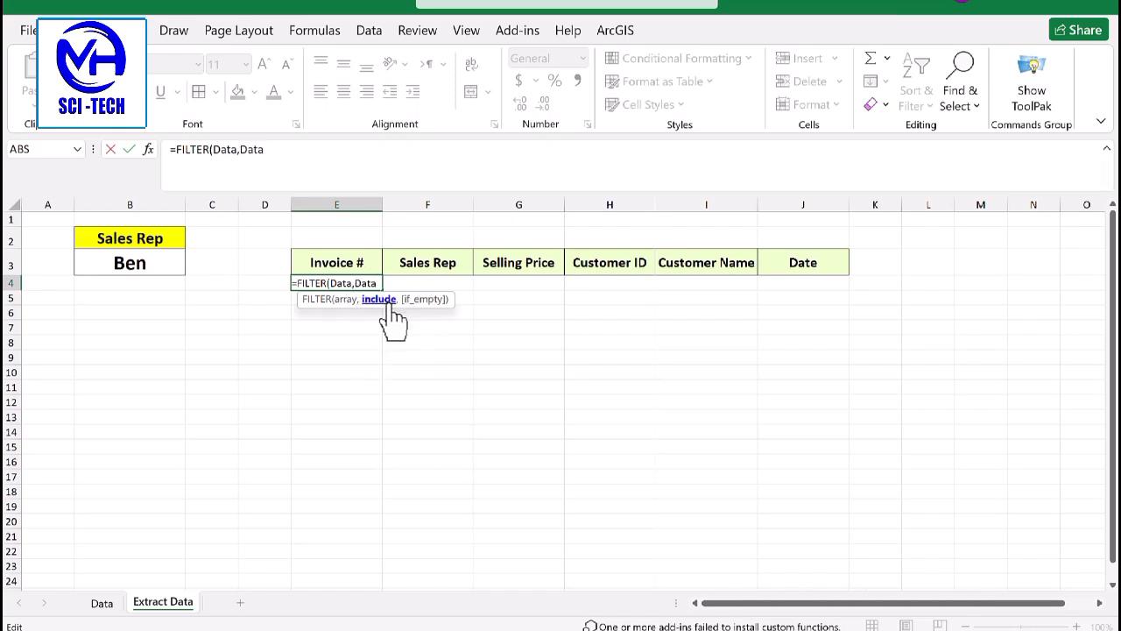
type("[")
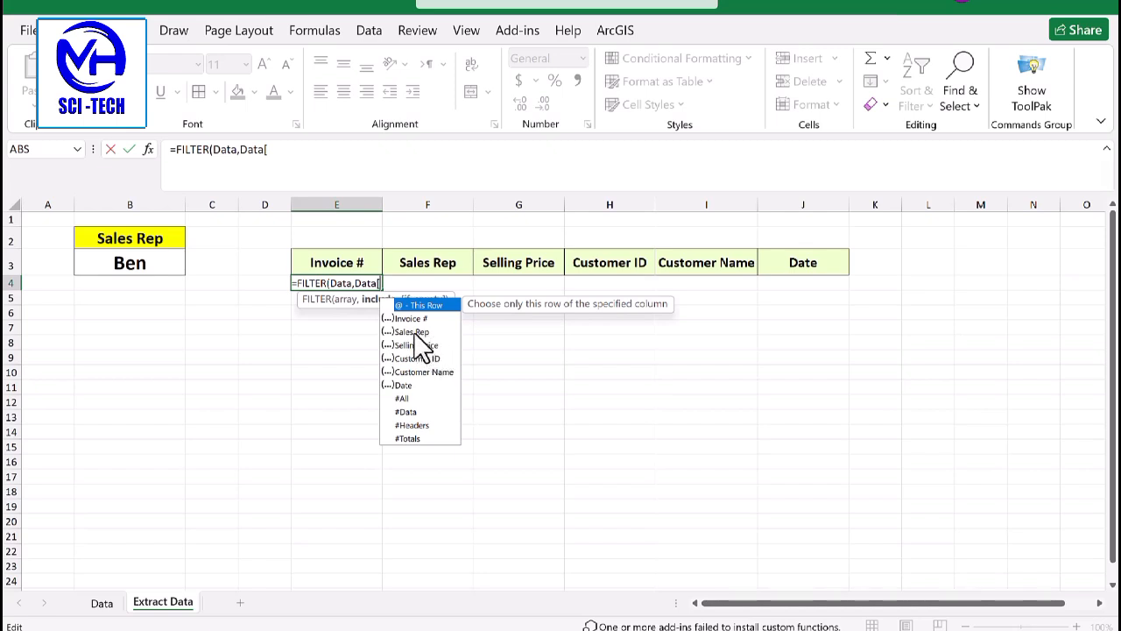
double_click(413, 331)
type("]")
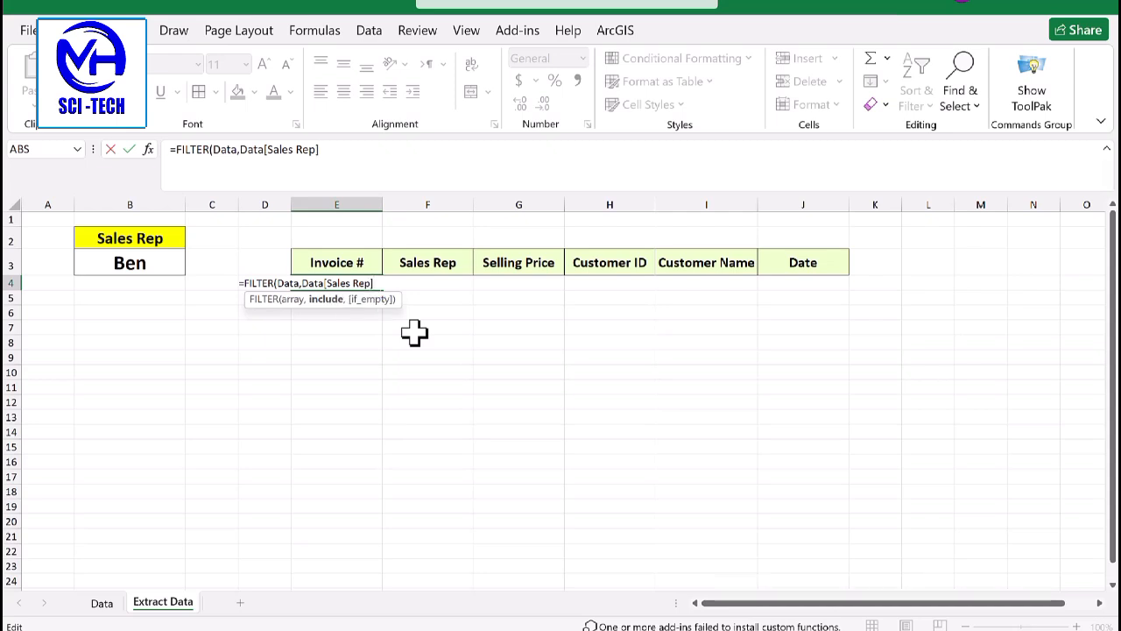
type("=")
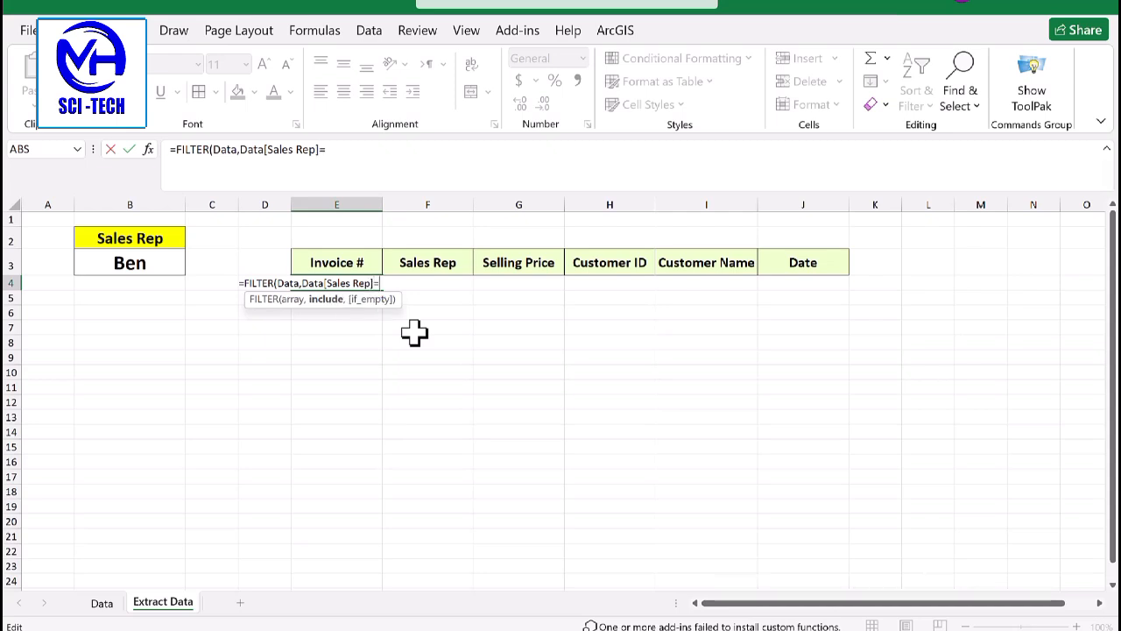
left_click(140, 263)
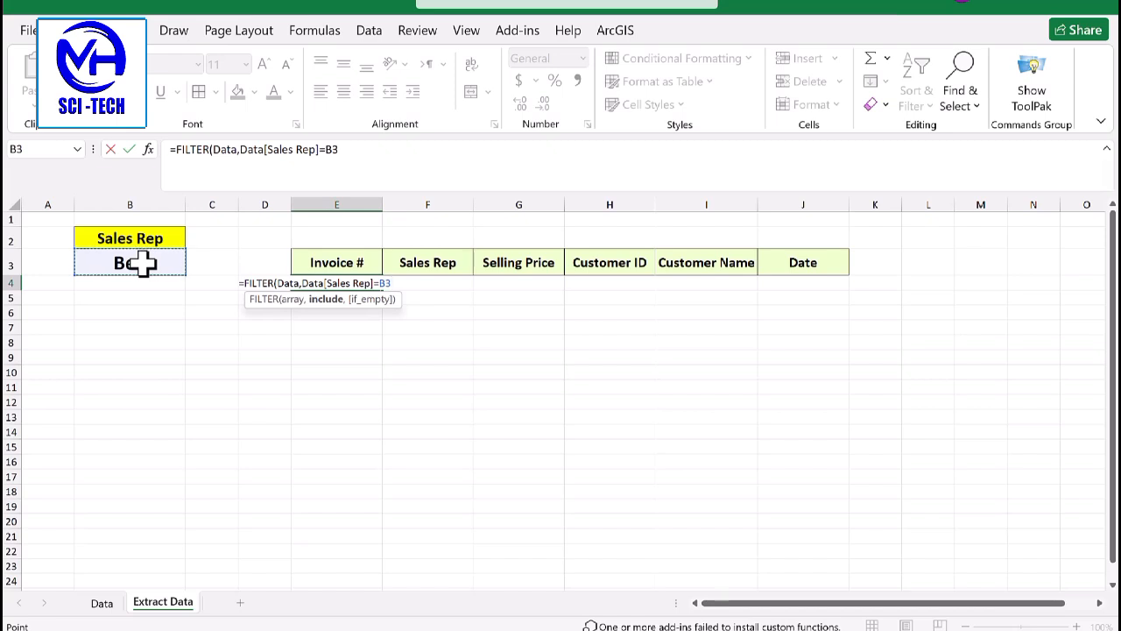
Set the formula's if_empty argument to "No Data" and complete the FILTER formula in E4
type(",")
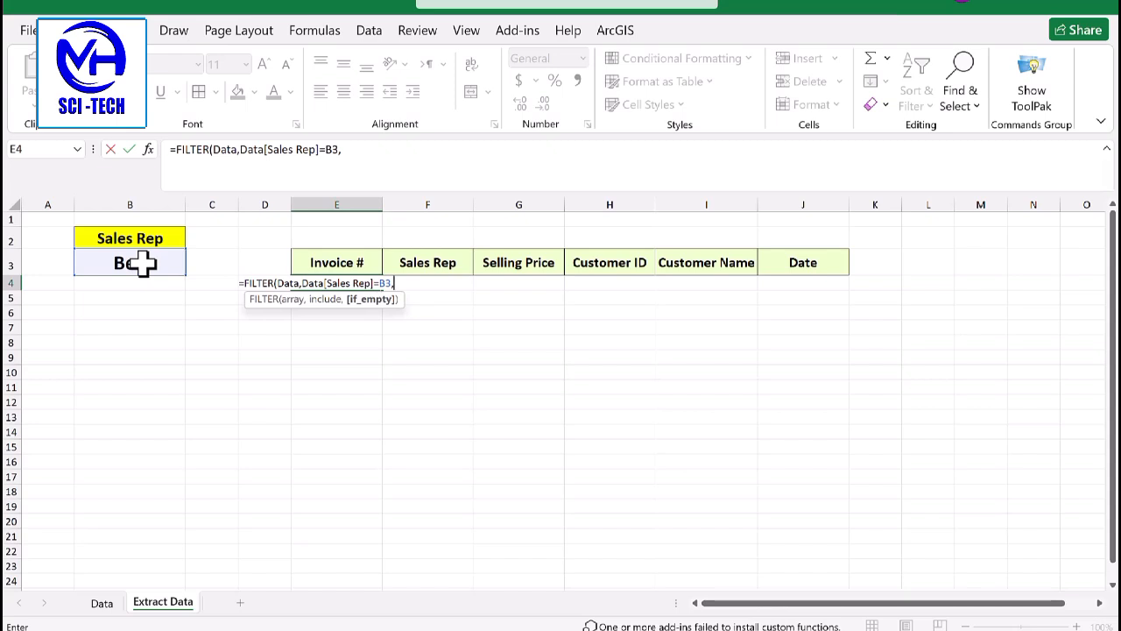
type("\"No Data")
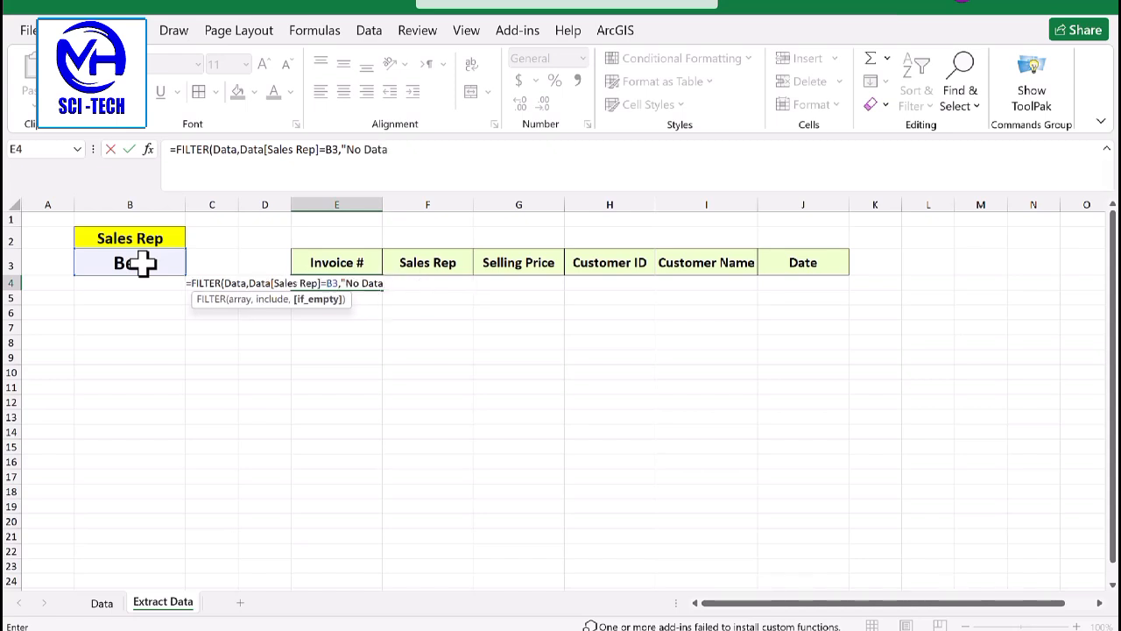
type("\")")
key("Return")
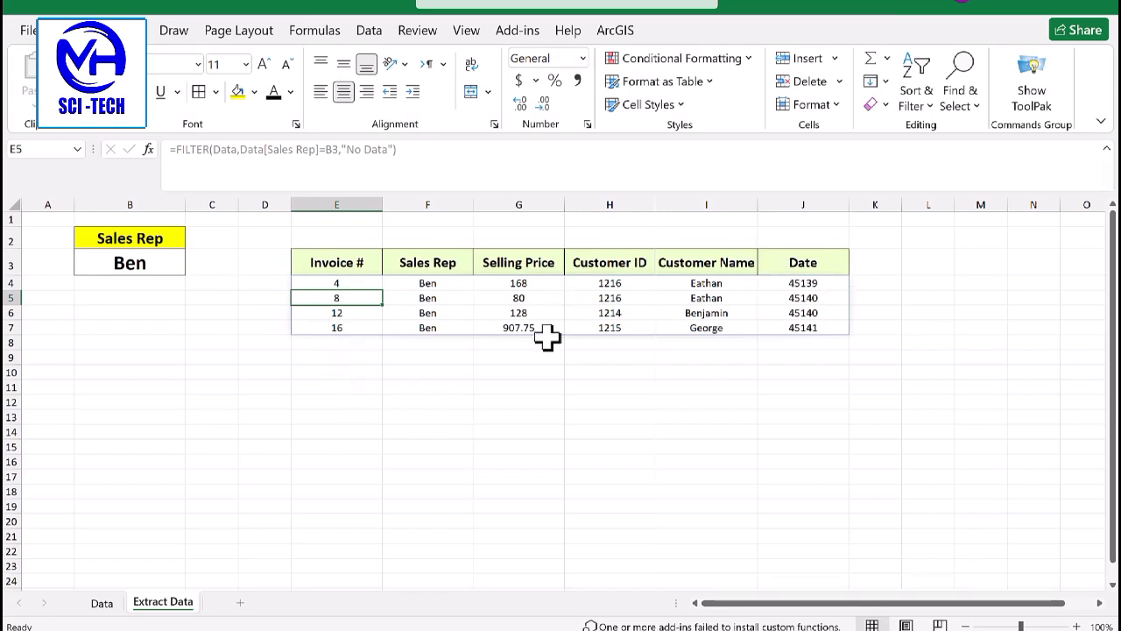
Choose the second listed sales rep in cell B3 to test the extracted rows
left_click(151, 267)
left_click(192, 268)
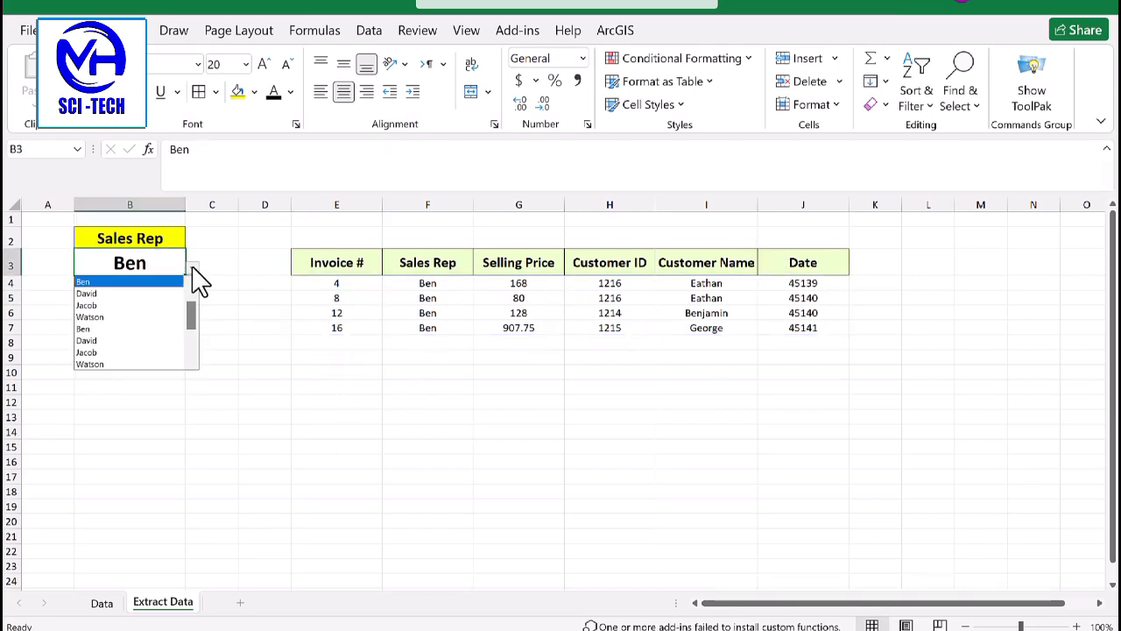
left_click(135, 292)
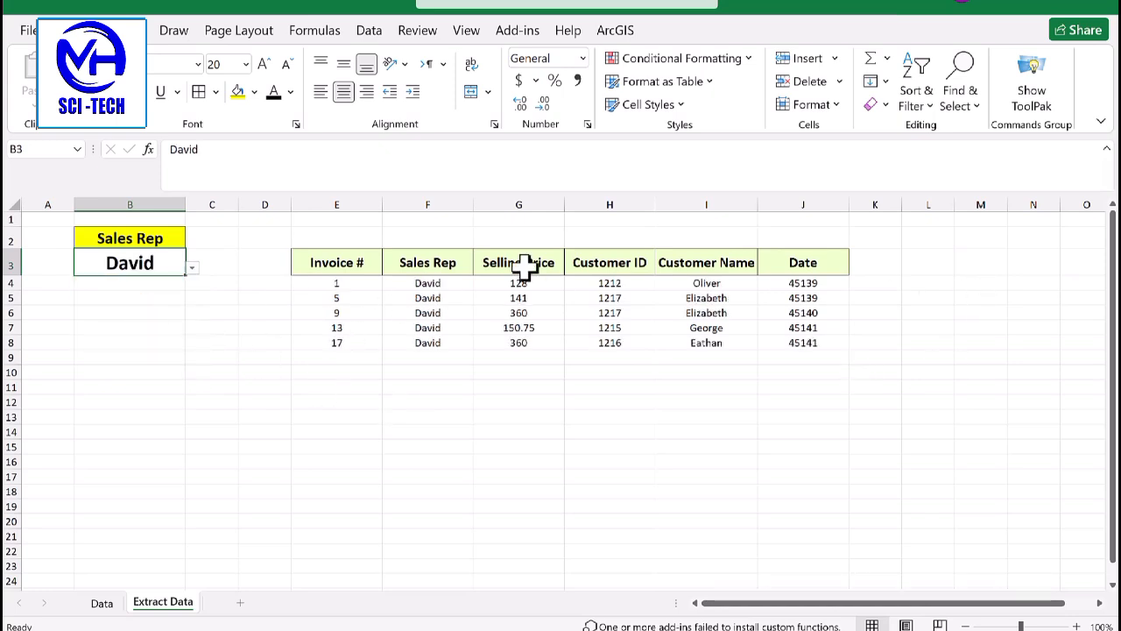